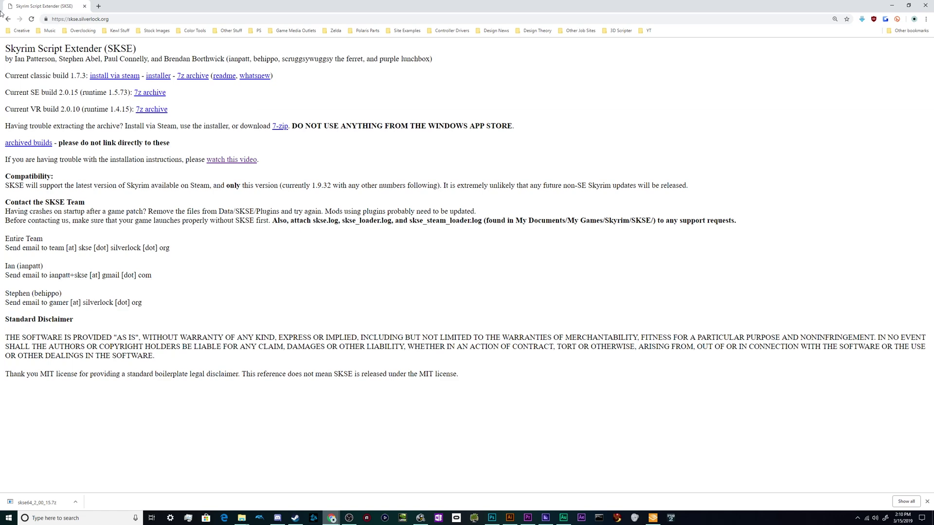
pyautogui.moveTo(2, 93); pyautogui.dragTo(46, 92)
pyautogui.click(47, 92)
pyautogui.moveTo(4, 93); pyautogui.dragTo(41, 109)
pyautogui.click(41, 93)
pyautogui.click(35, 68)
pyautogui.moveTo(10, 75); pyautogui.dragTo(54, 75)
pyautogui.click(45, 76)
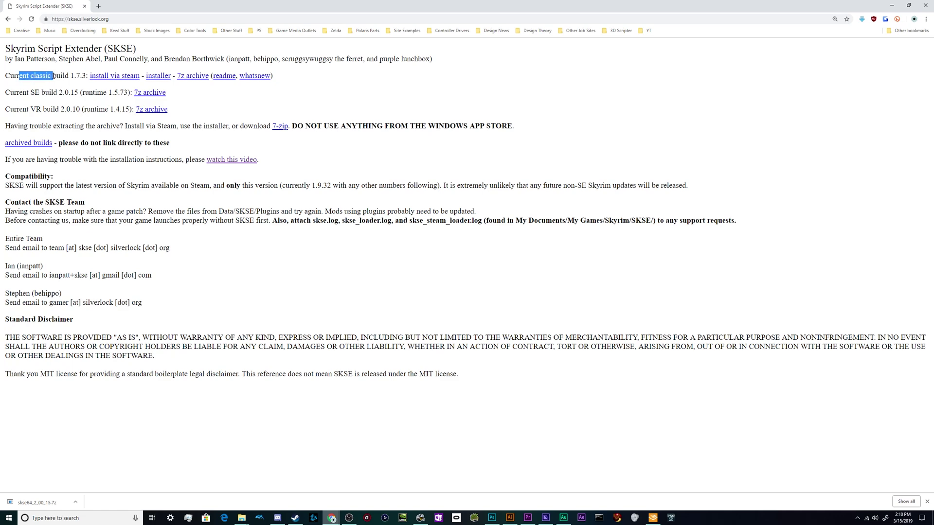
pyautogui.click(94, 83)
pyautogui.click(150, 94)
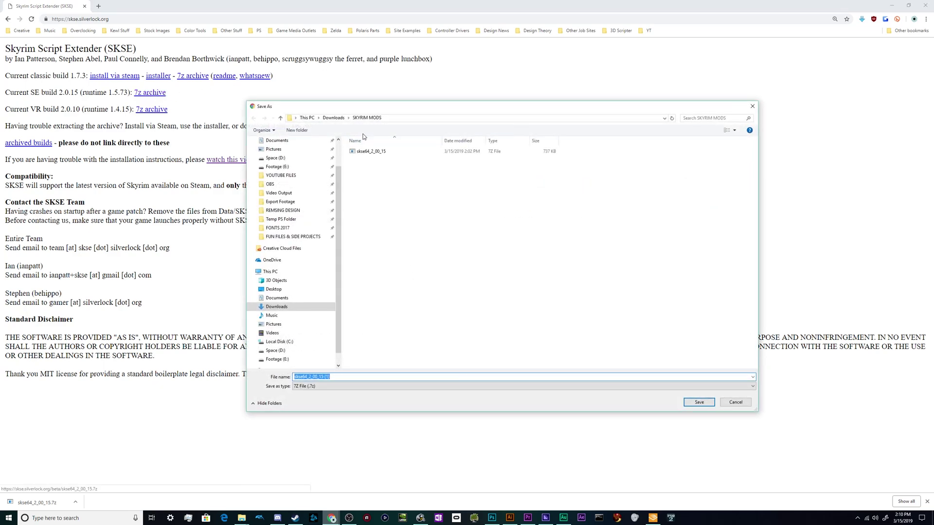
pyautogui.click(753, 106)
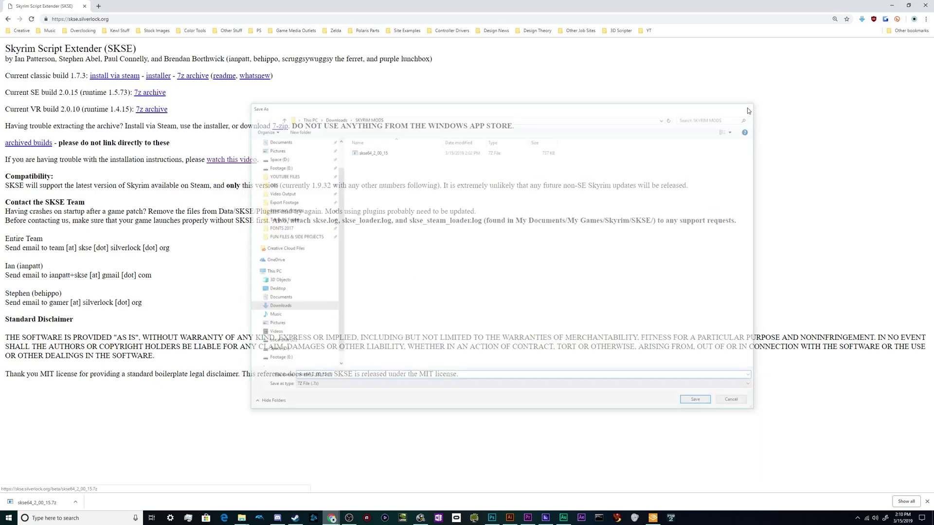
pyautogui.moveTo(242, 520)
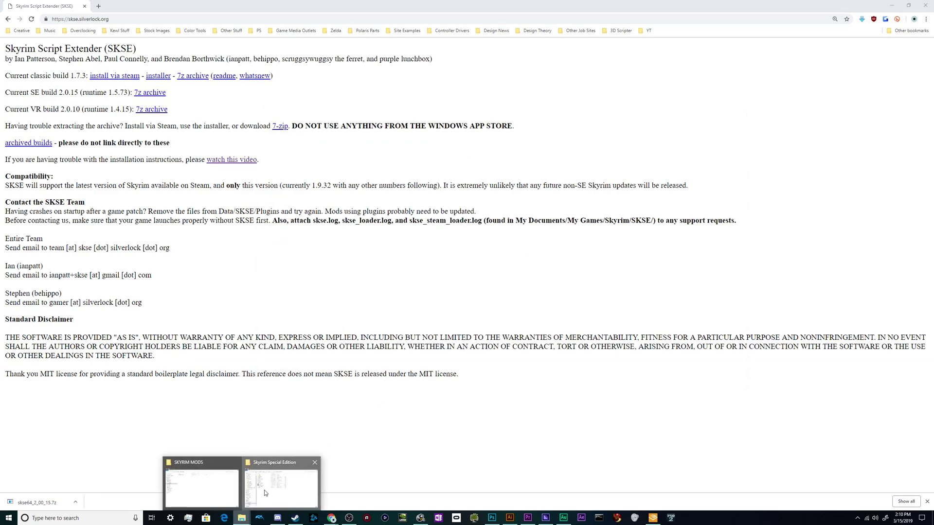
# Extract skse64_2_00_15.7z with 7-Zip 'Extract Here' into the SKYRIM MODS folder
pyautogui.click(266, 493)
pyautogui.click(227, 490)
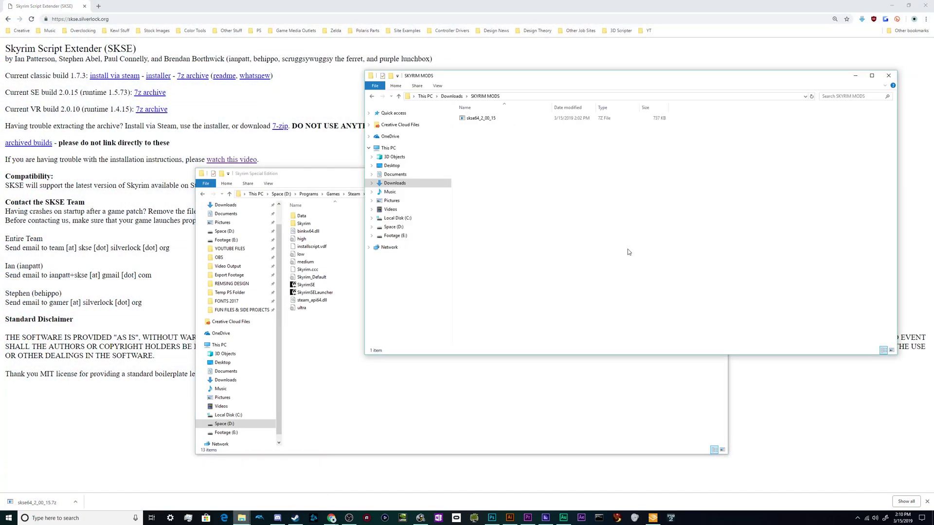
pyautogui.rightClick(504, 119)
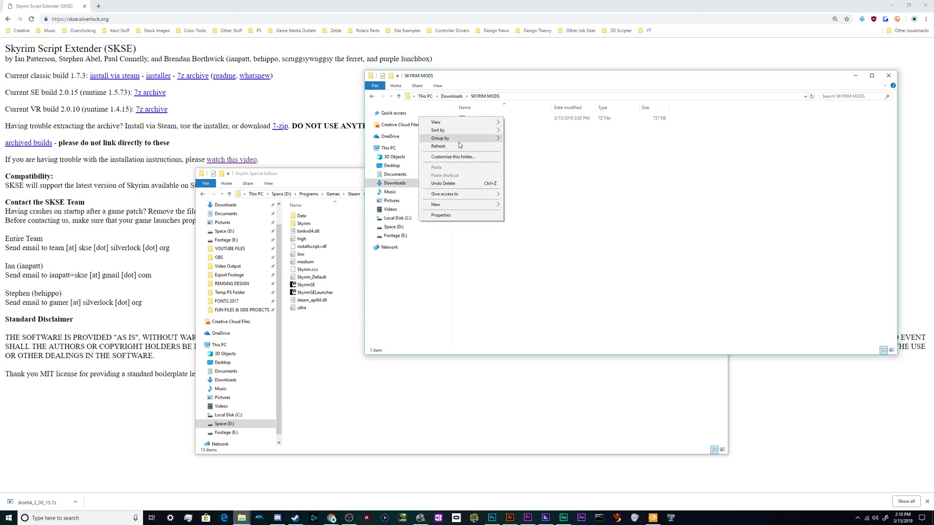
pyautogui.click(517, 123)
pyautogui.rightClick(506, 119)
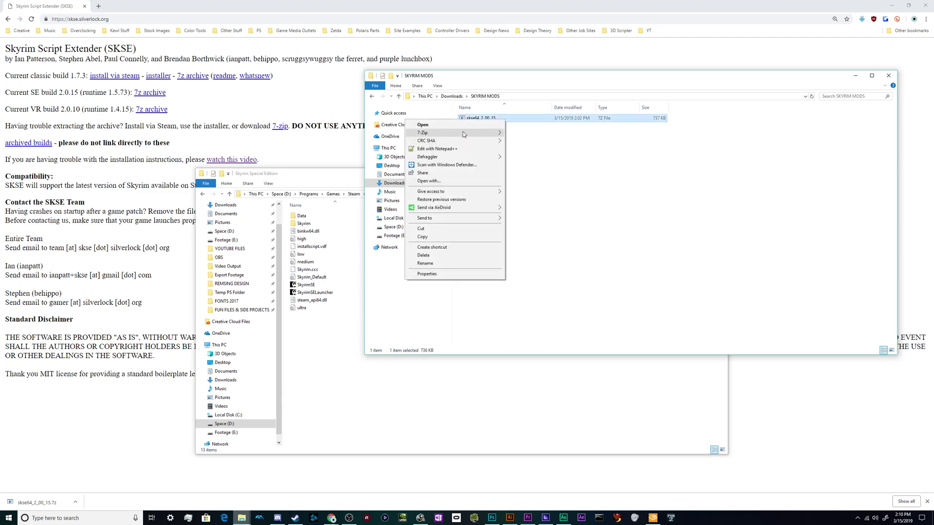
pyautogui.moveTo(462, 131)
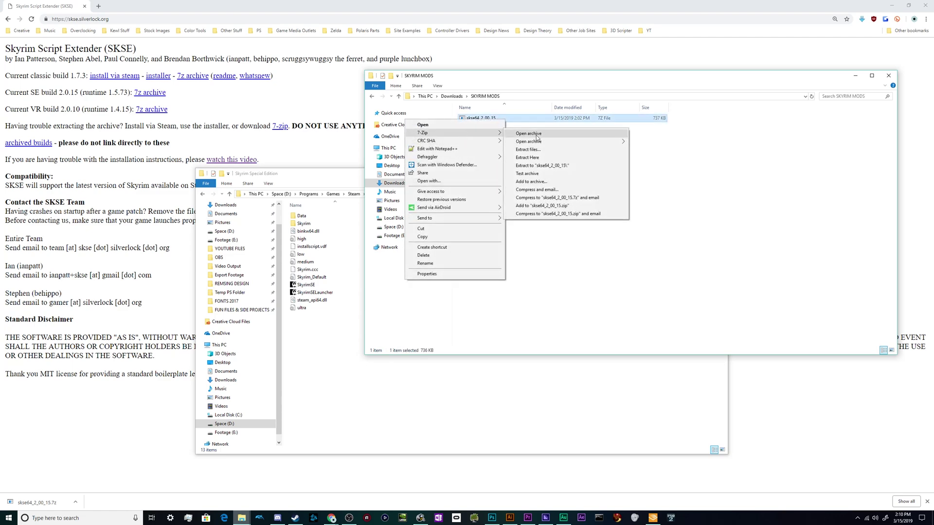
pyautogui.click(542, 160)
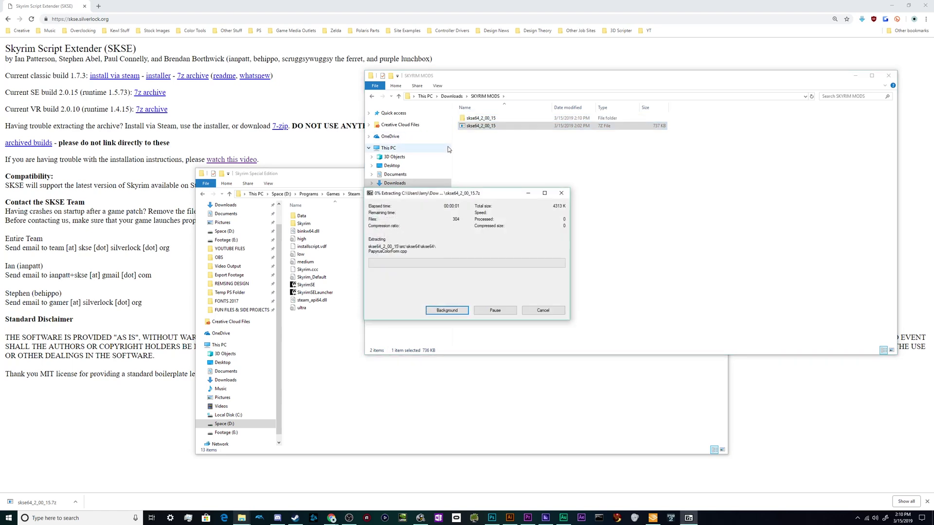
# Delete the src subfolder inside the extracted skse64_2_00_15 folder
pyautogui.doubleClick(482, 119)
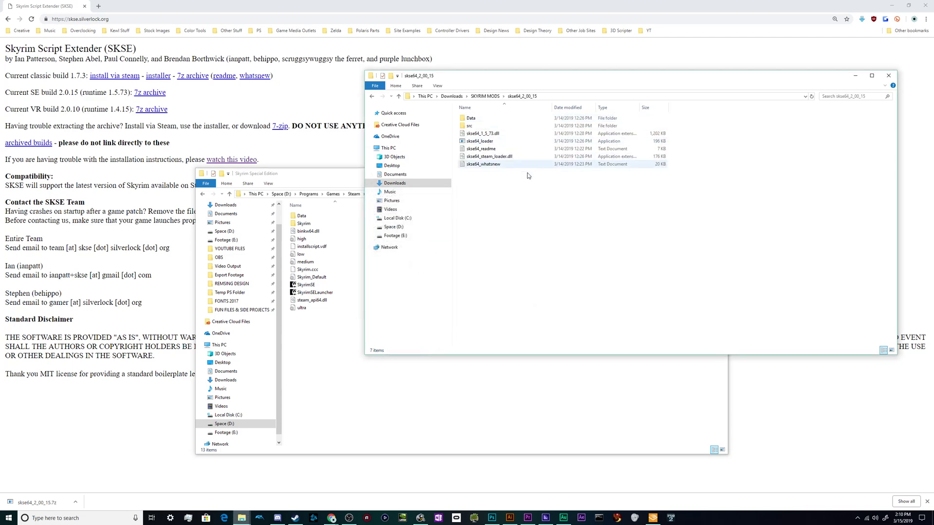
pyautogui.click(479, 127)
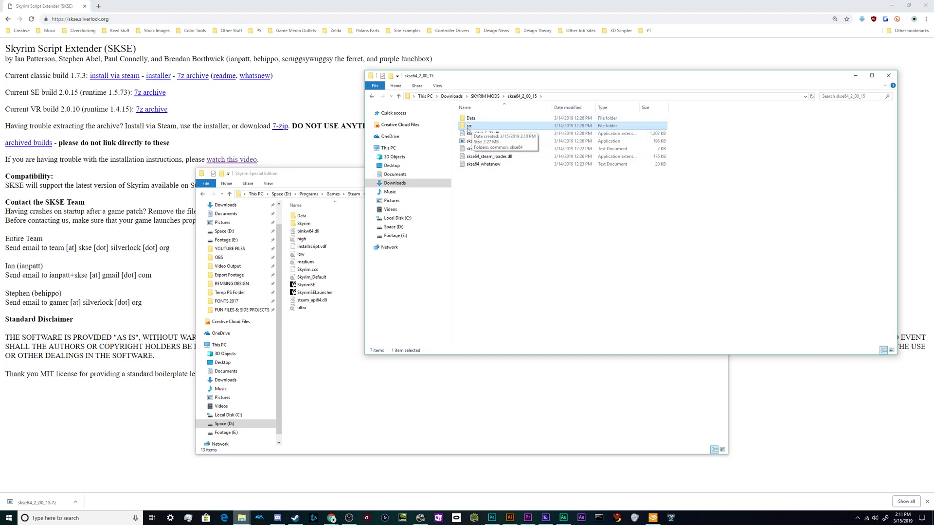
pyautogui.rightClick(372, 128)
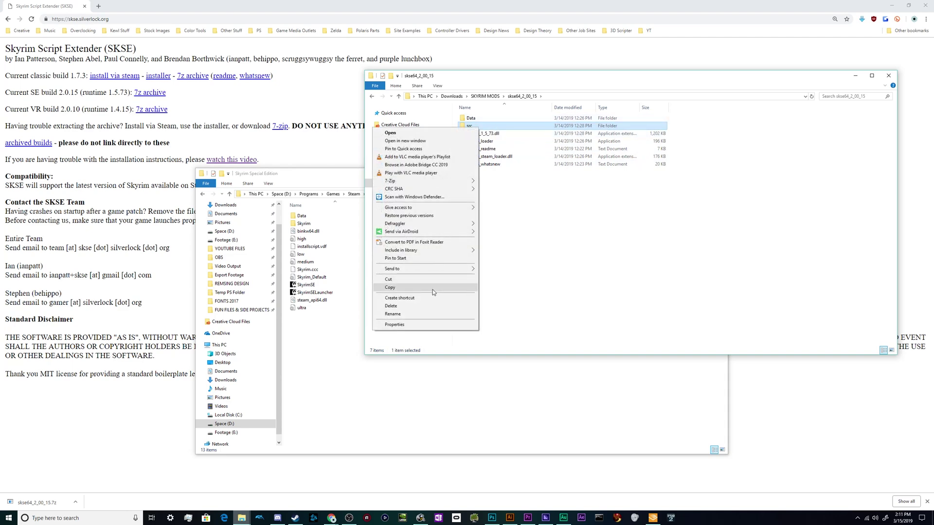
pyautogui.click(429, 306)
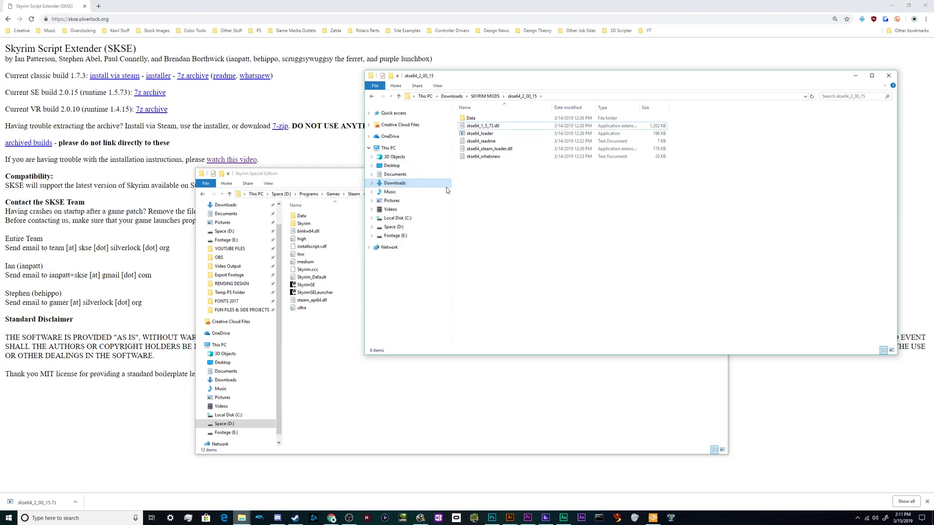
# Check the five skse64 files and the Data folder's contents, then return to skse64_2_00_15
pyautogui.moveTo(479, 195); pyautogui.dragTo(475, 130)
pyautogui.click(474, 129)
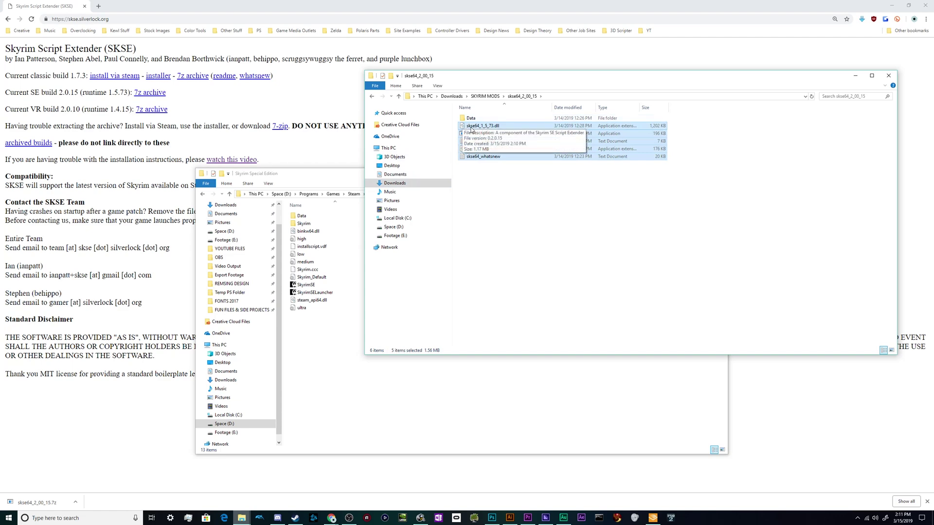
pyautogui.keyDown('shift'); pyautogui.click(476, 153); pyautogui.keyUp('shift')
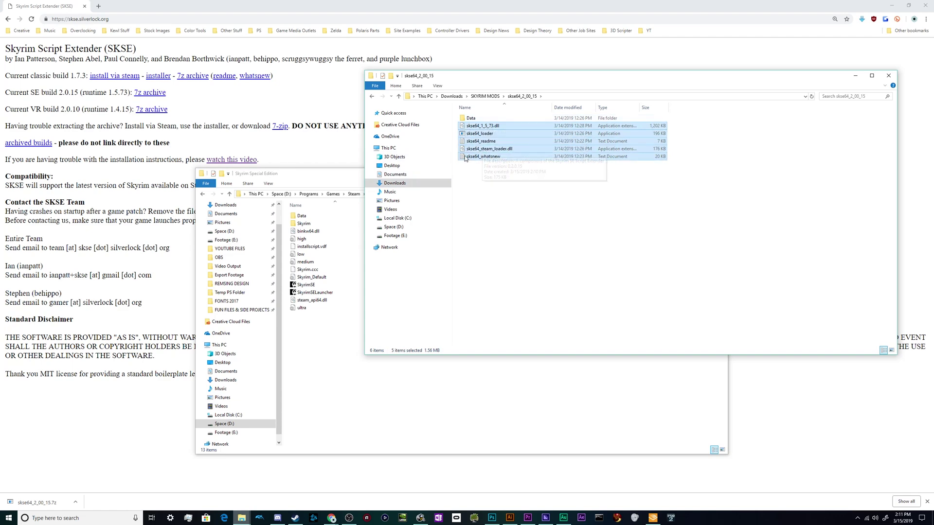
pyautogui.doubleClick(473, 118)
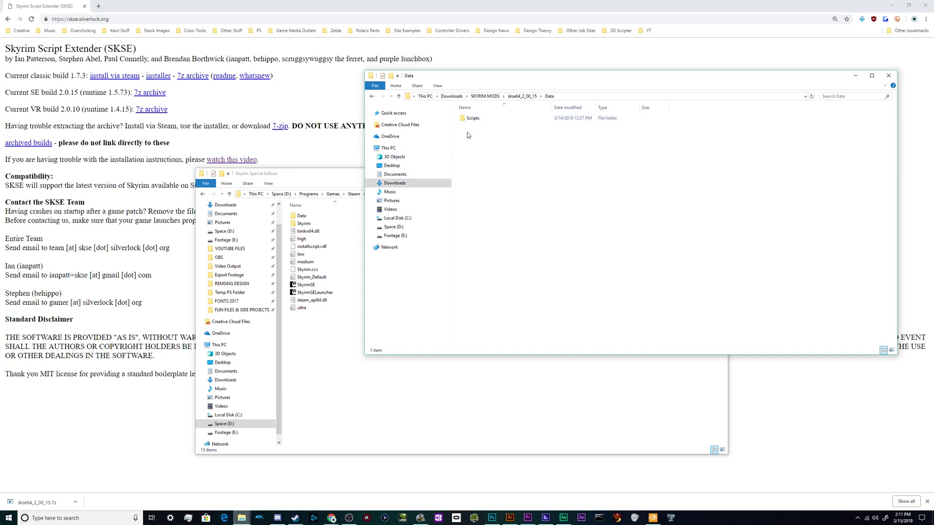
pyautogui.click(373, 97)
pyautogui.click(503, 176)
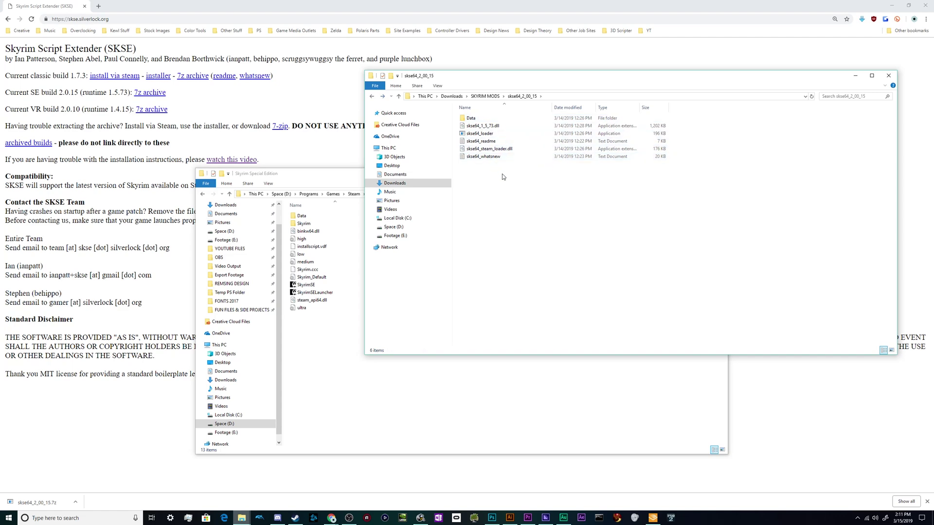
# Copy the five skse64 files into the Skyrim Special Edition folder
pyautogui.click(334, 377)
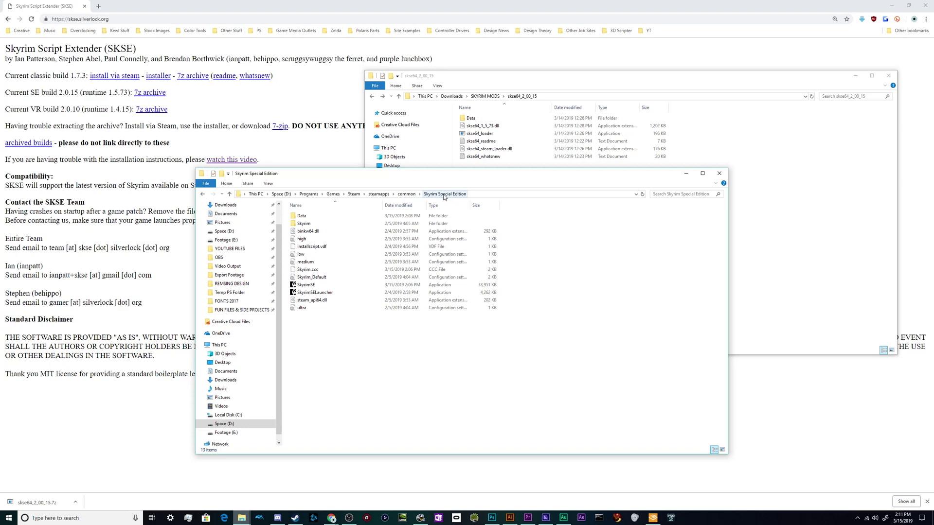
pyautogui.click(755, 296)
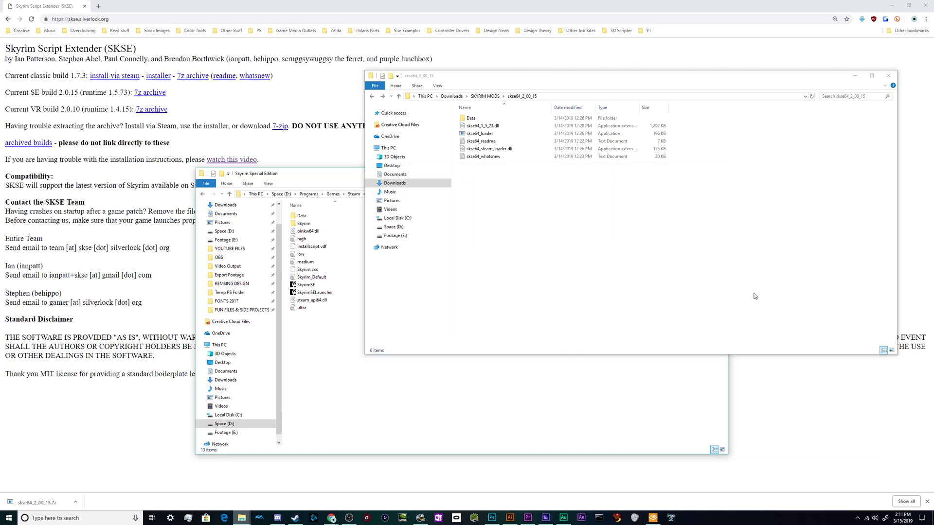
pyautogui.moveTo(526, 261); pyautogui.dragTo(503, 128)
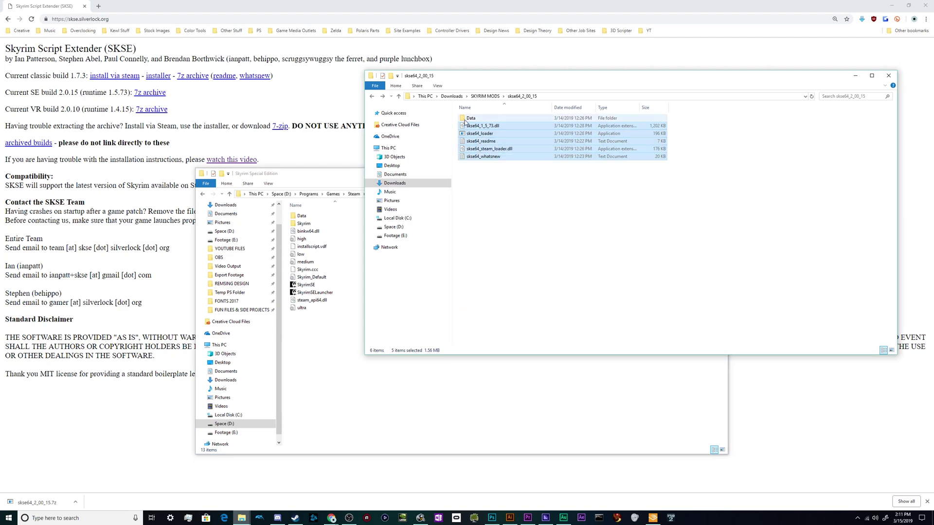
pyautogui.moveTo(482, 141); pyautogui.dragTo(314, 396)
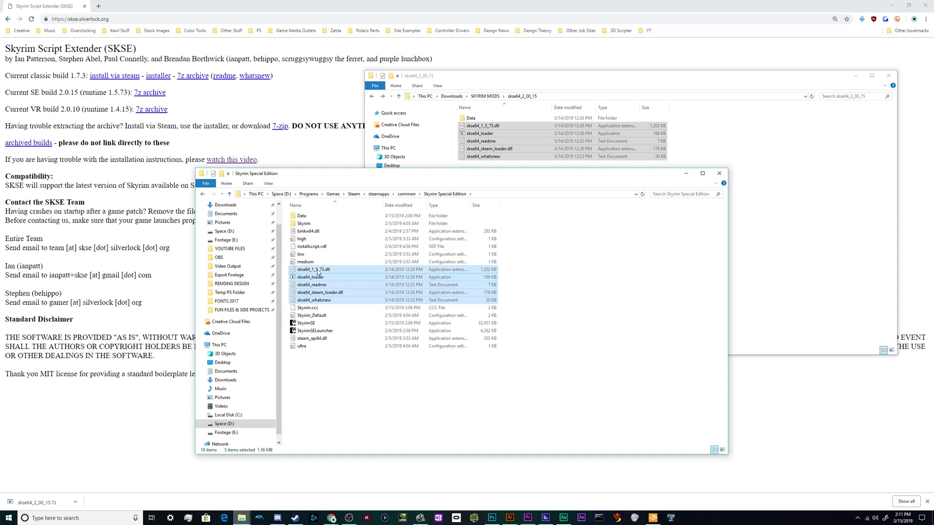
# Copy the extracted Data\Scripts folder into the game's Data folder
pyautogui.doubleClick(303, 216)
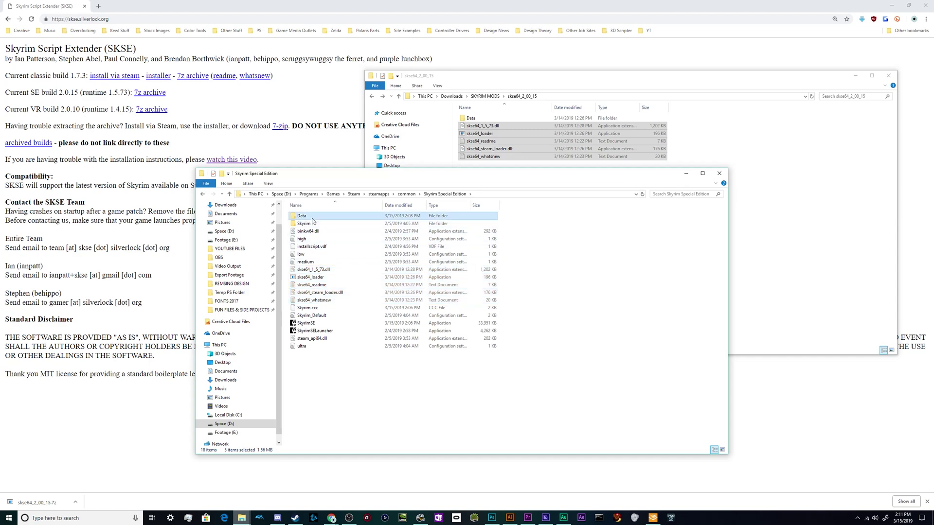
pyautogui.doubleClick(470, 119)
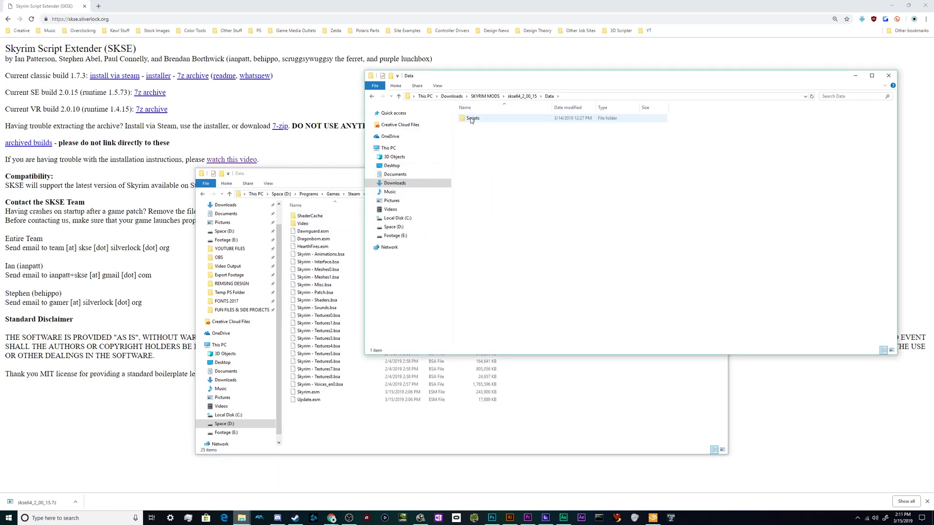
pyautogui.moveTo(471, 121); pyautogui.dragTo(357, 432)
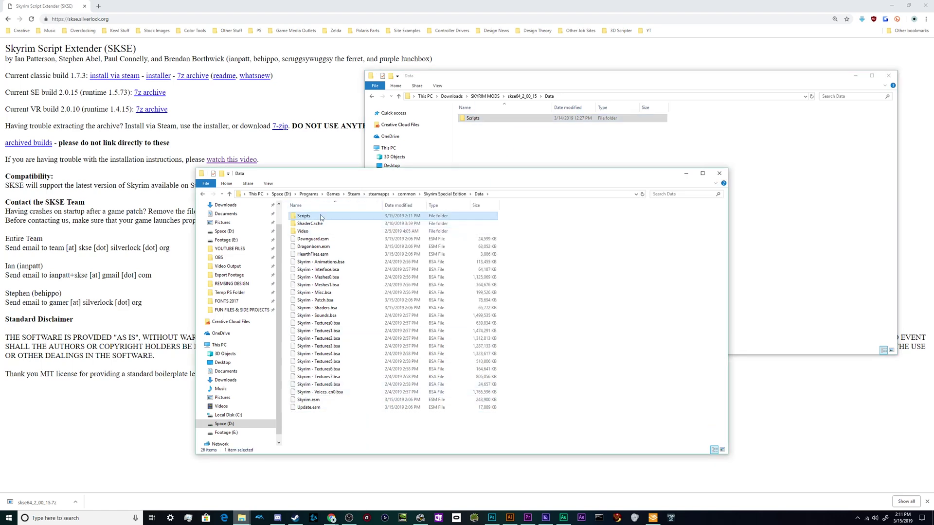
pyautogui.click(440, 195)
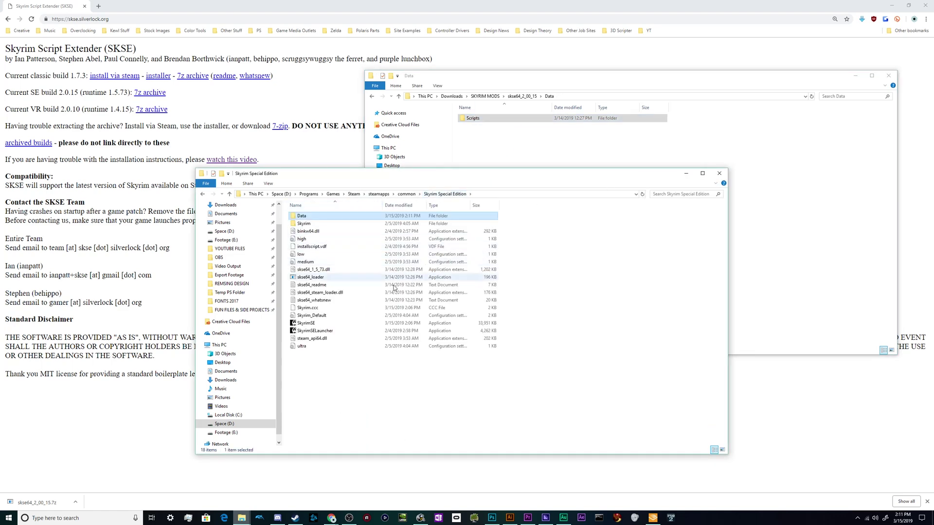
# Launch Skyrim Special Edition by running skse64_loader from the game folder
pyautogui.click(343, 294)
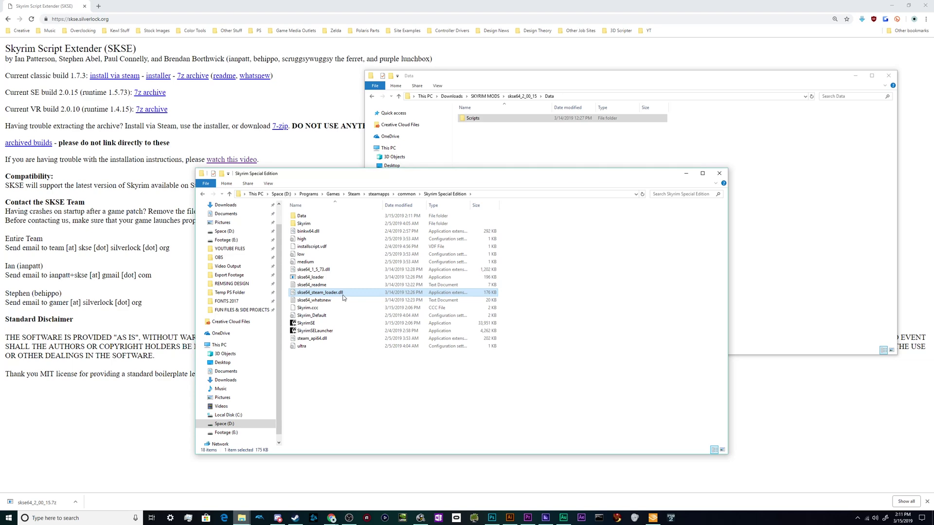
pyautogui.click(318, 278)
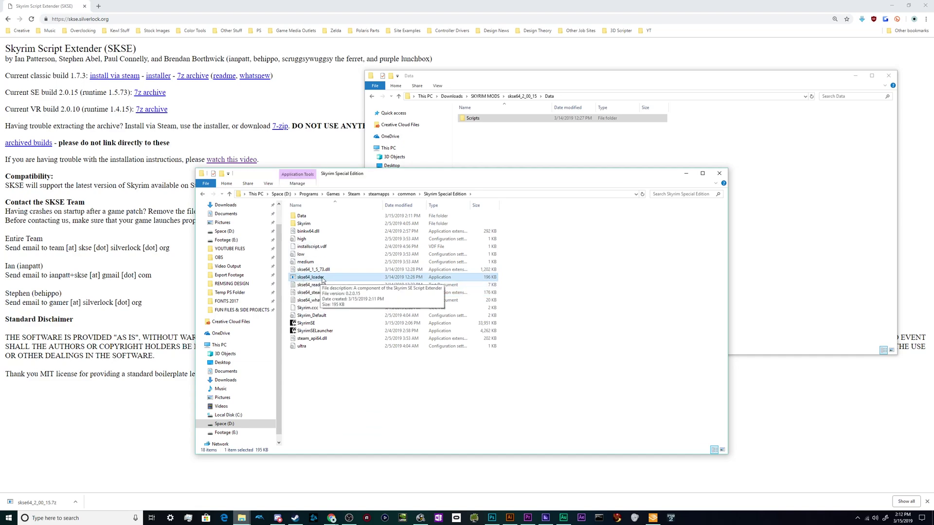
pyautogui.doubleClick(322, 281)
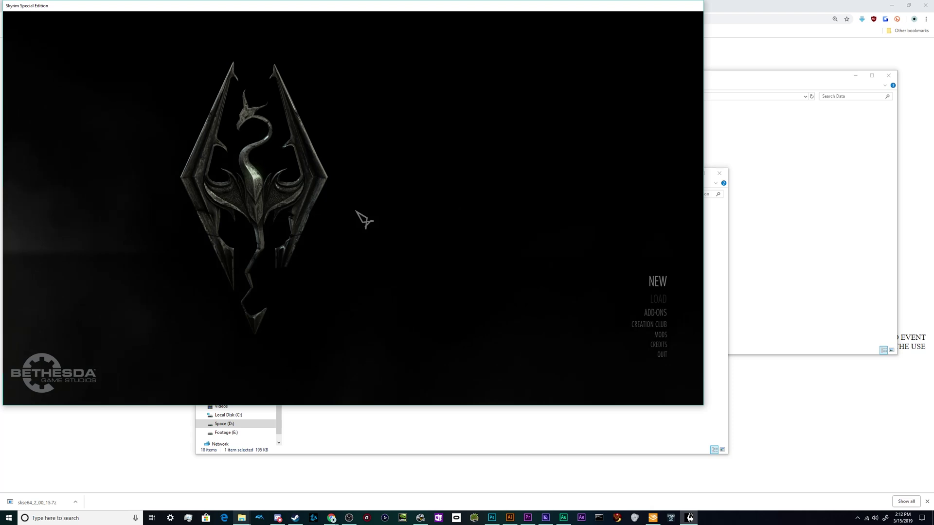
# Run GetSKSEVersion in the console to confirm SKSE64 2.0.15 with runtime 01050490
pyautogui.write('GetSKSEV')
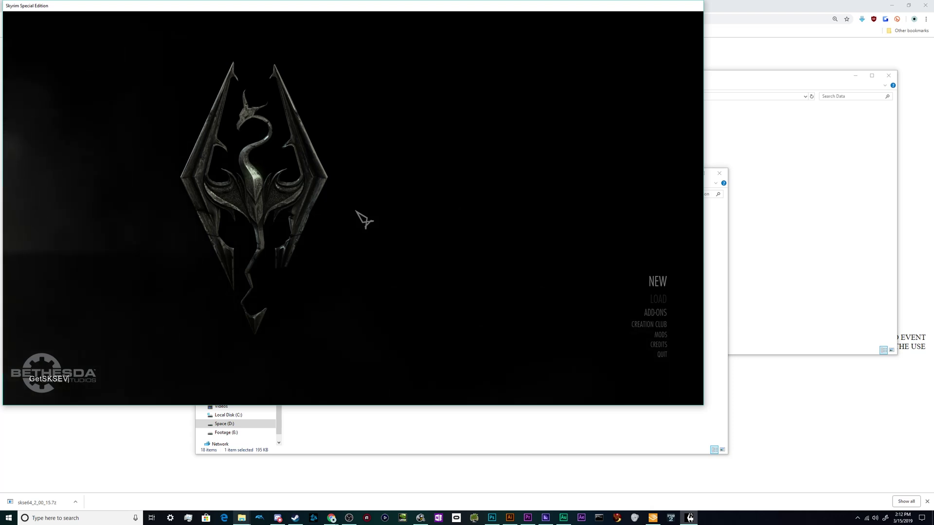
pyautogui.write('ersion')
pyautogui.press('Return')
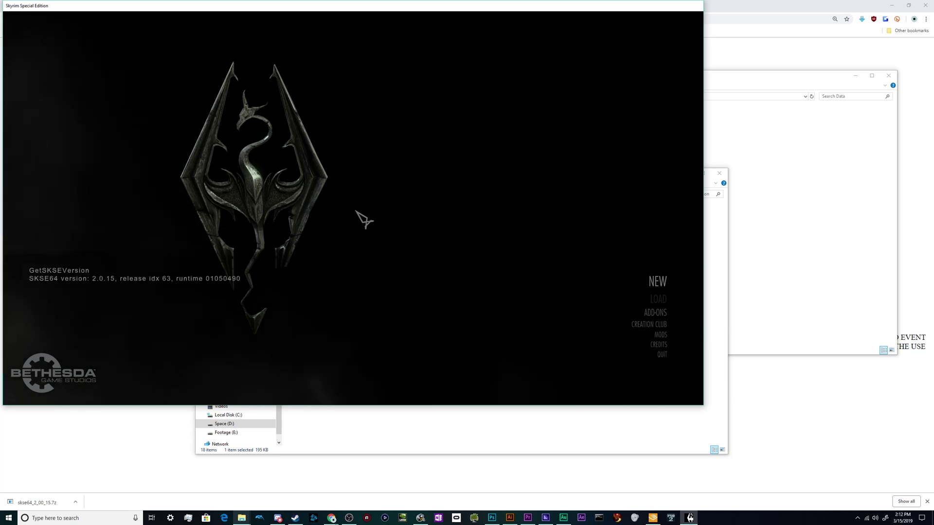